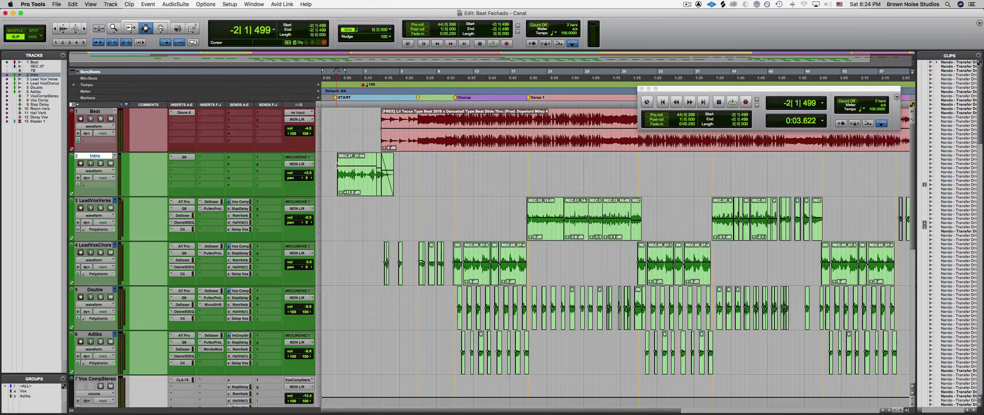
Play the full mix from the start, and solo the Beat track with the cursor at the Chorus marker.
key(space)
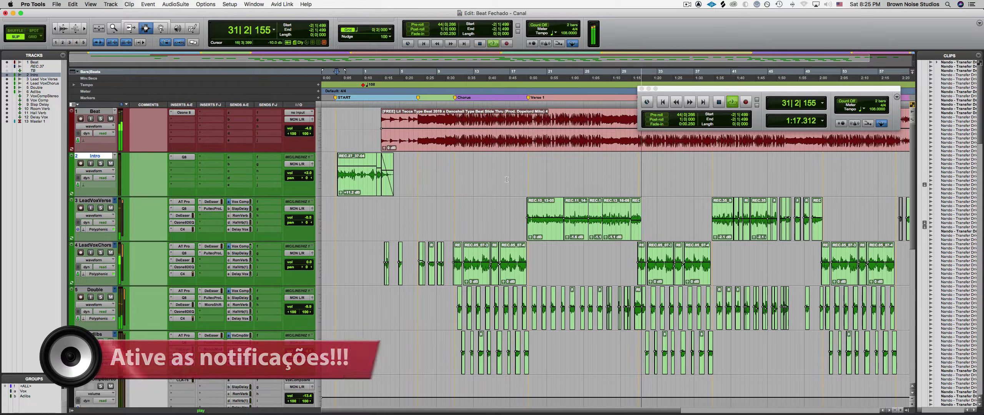
key(space)
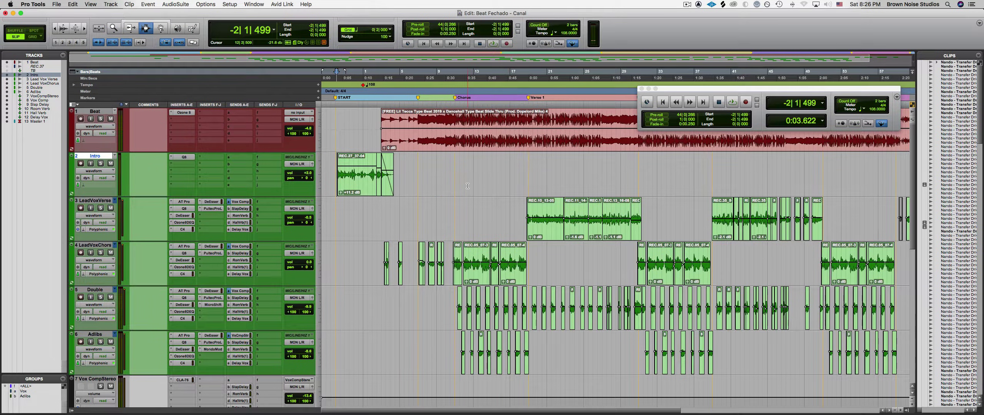
click(454, 130)
key(shift+s)
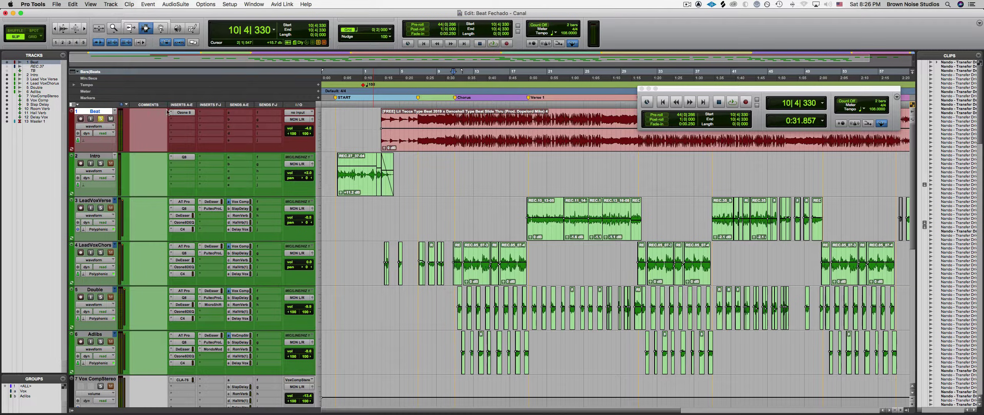
Review the Maximizer settings of the Ozone 8 plug-in on the Master 1 track, and close its window.
scroll(225, 241, down, 10)
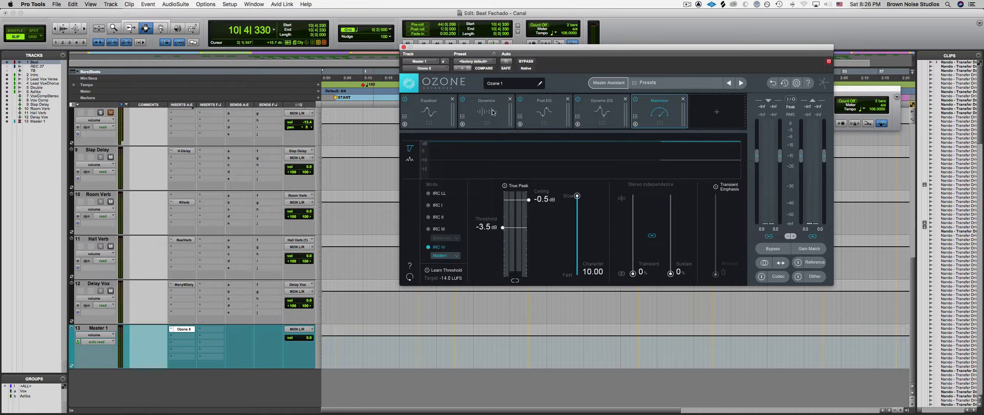
click(404, 48)
scroll(425, 189, up, 10)
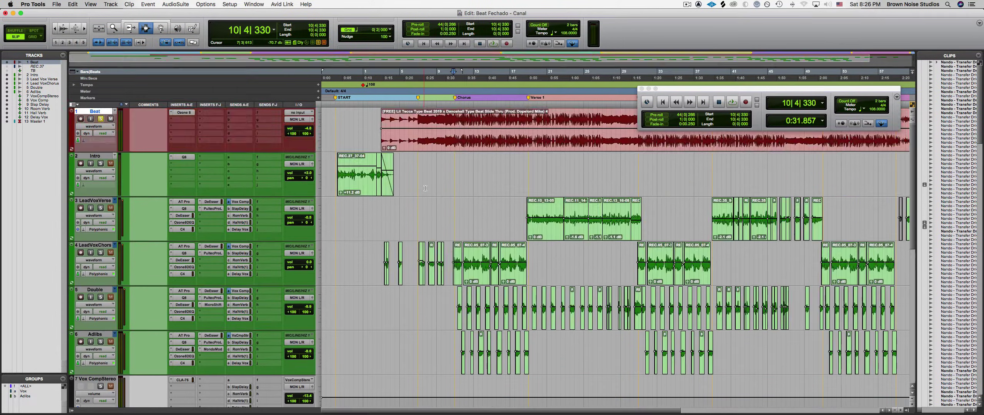
Compare the soloed Beat track from the chorus with its Ozone 8 insert bypassed and active.
click(184, 113)
key(space)
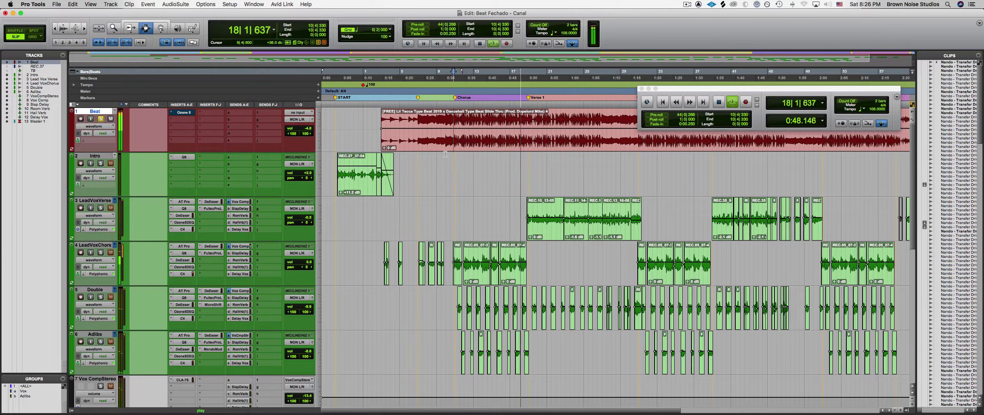
key(space)
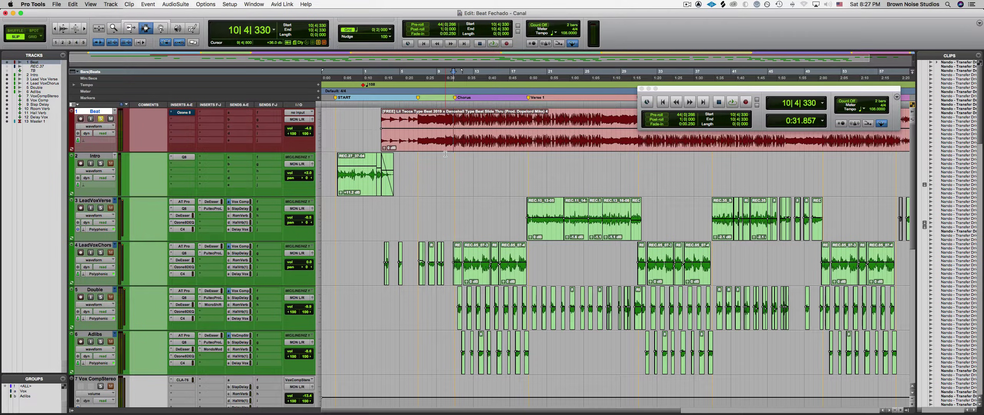
key(space)
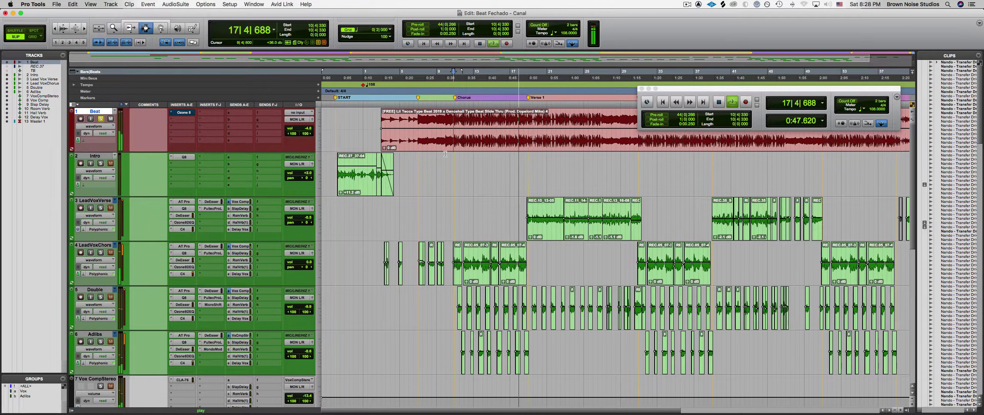
key(space)
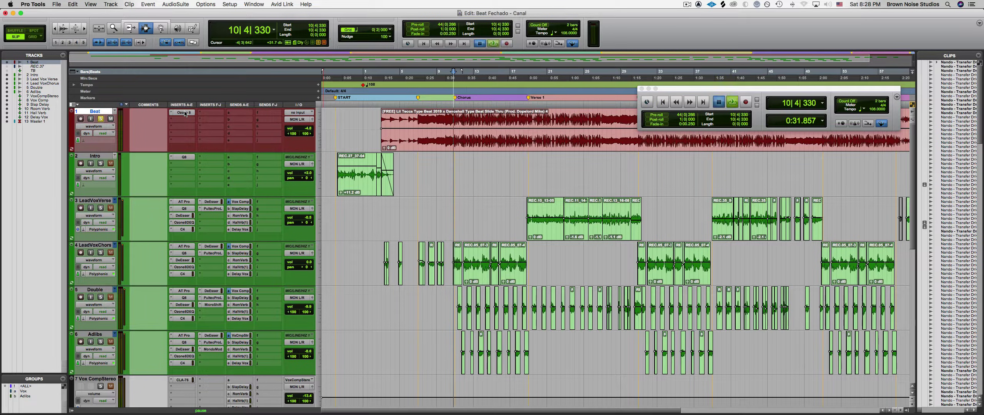
key(space)
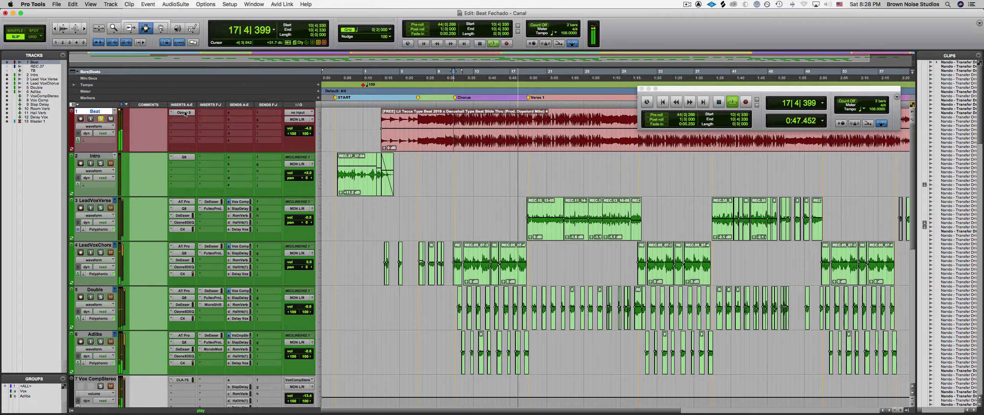
key(space)
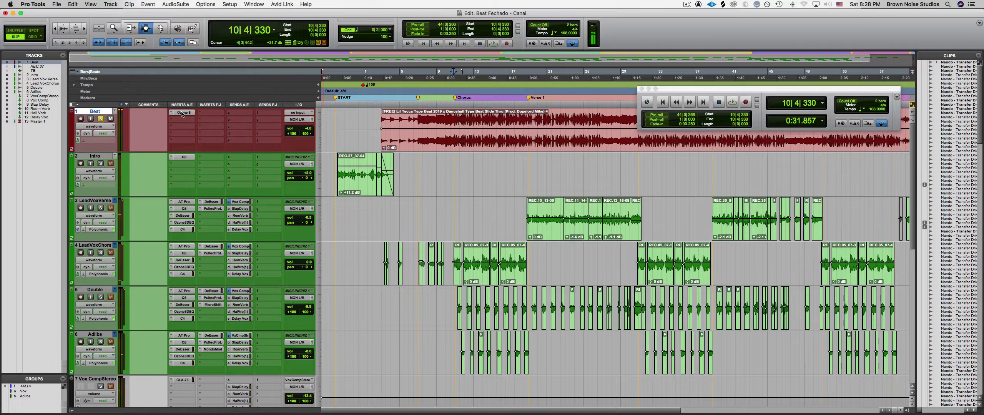
Open the Beat track's Ozone 8 plug-in and review the curves of its Equalizer and Post EQ modules.
click(182, 113)
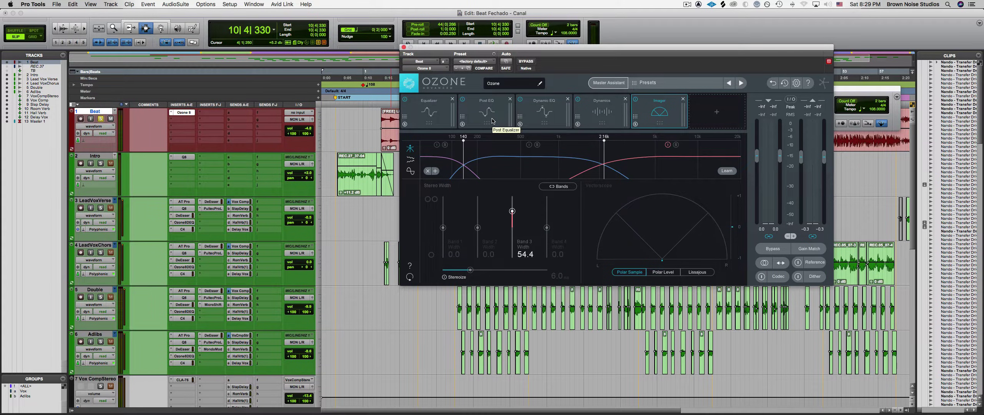
click(438, 107)
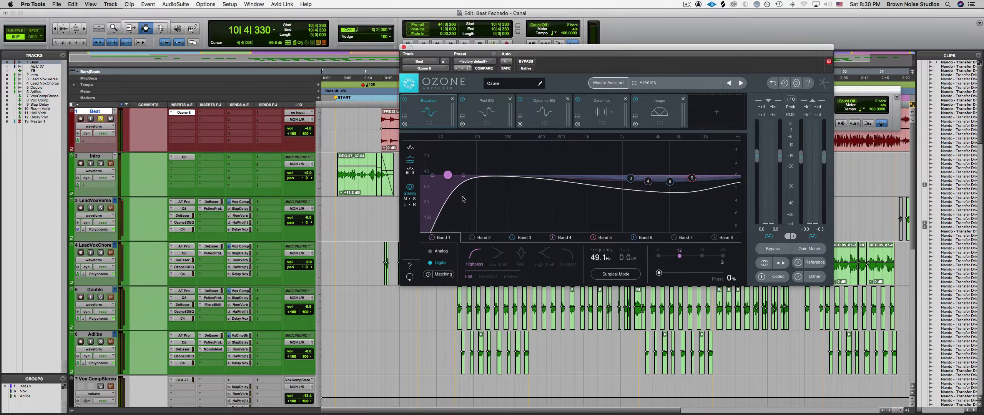
click(489, 121)
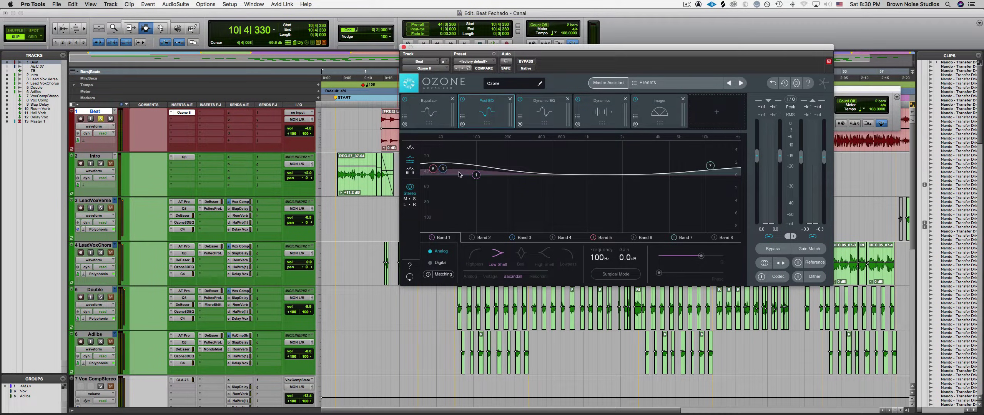
click(437, 119)
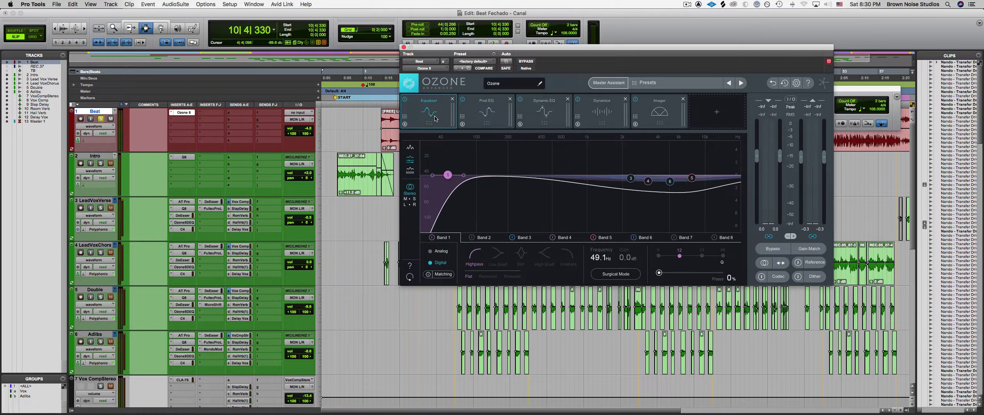
click(477, 114)
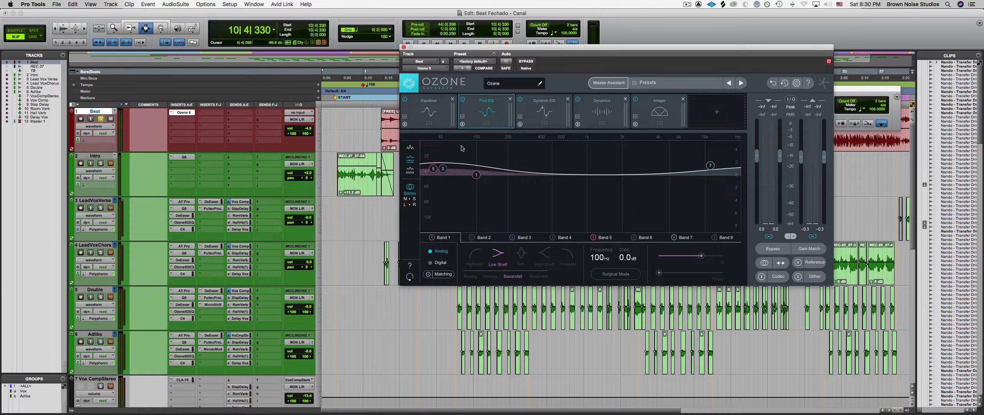
click(435, 103)
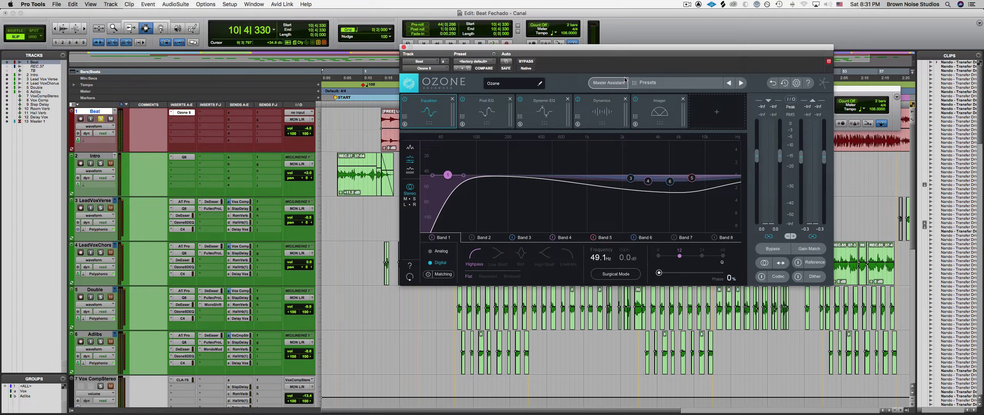
Bypass the Equalizer, Post EQ, Dynamic EQ, Dynamics and Imager modules, and play the beat's chorus unprocessed.
click(463, 100)
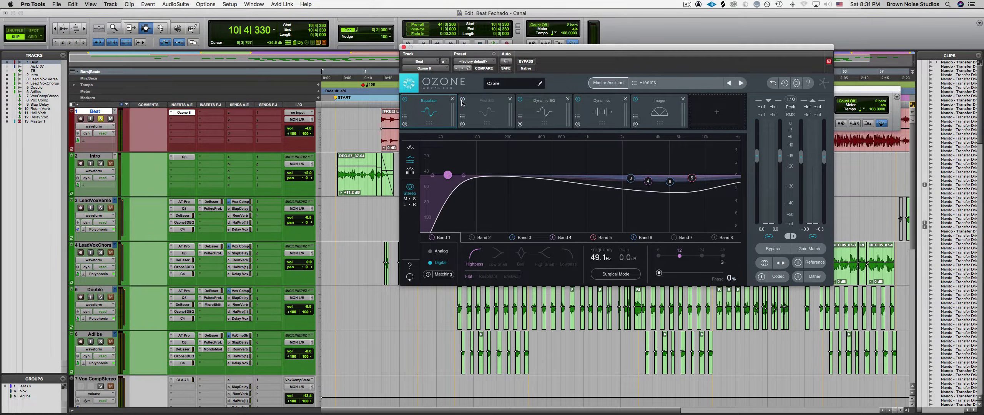
click(520, 100)
click(578, 99)
click(635, 100)
click(405, 100)
key(space)
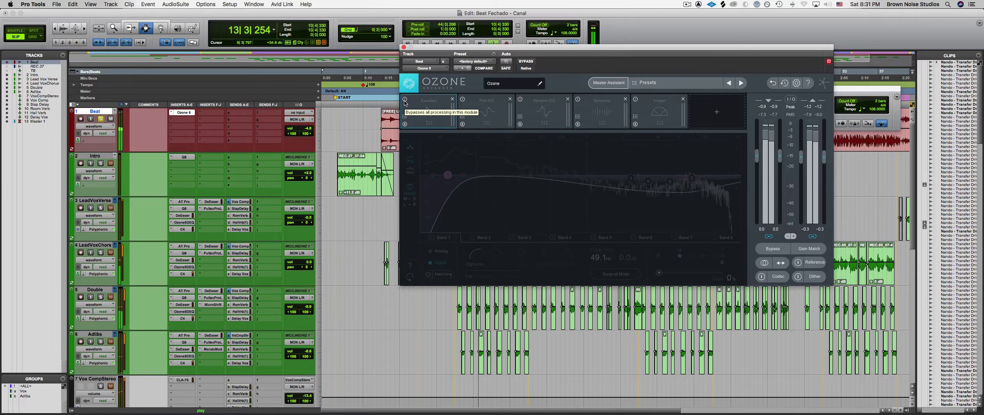
key(space)
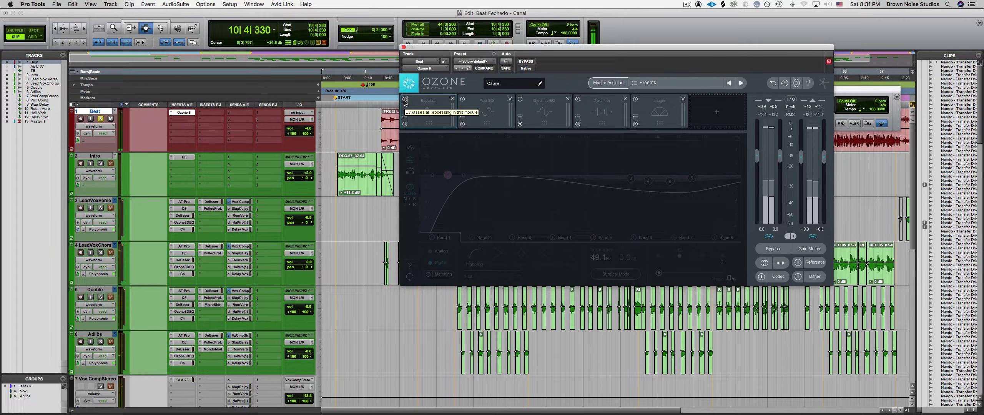
Reactivate the Equalizer module and play the beat's chorus to hear its effect.
click(405, 101)
key(space)
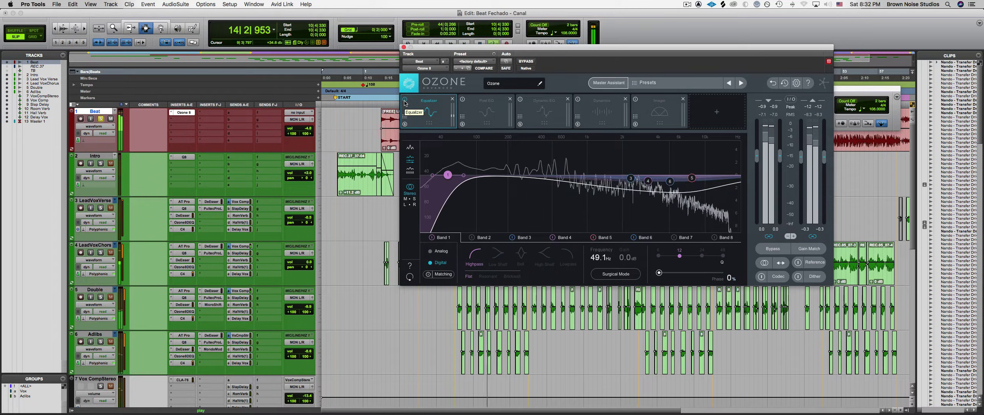
key(space)
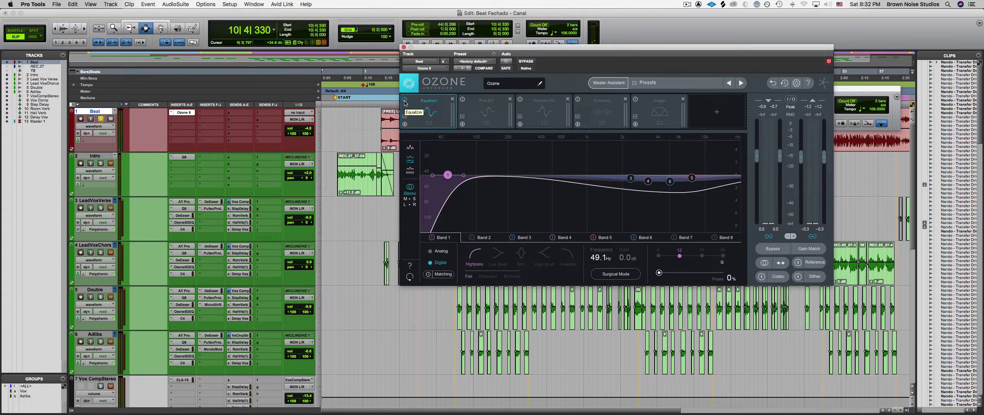
Compare the beat's chorus with the Post EQ module bypassed and active, leaving the module active.
click(463, 102)
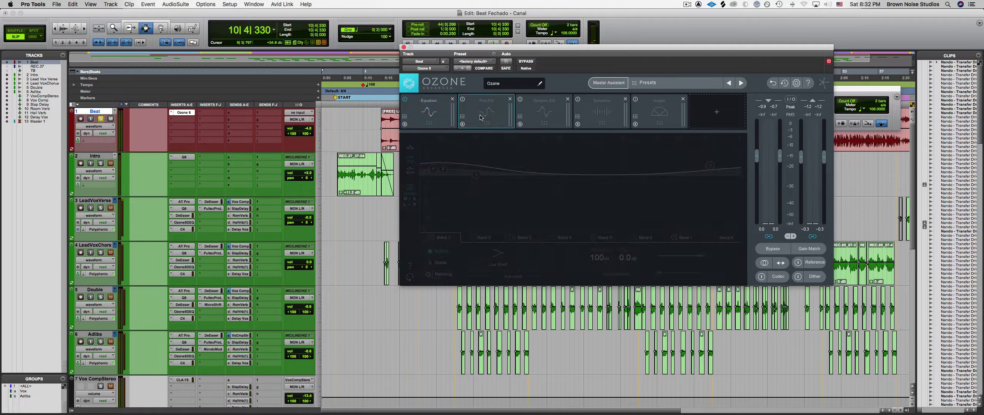
click(463, 101)
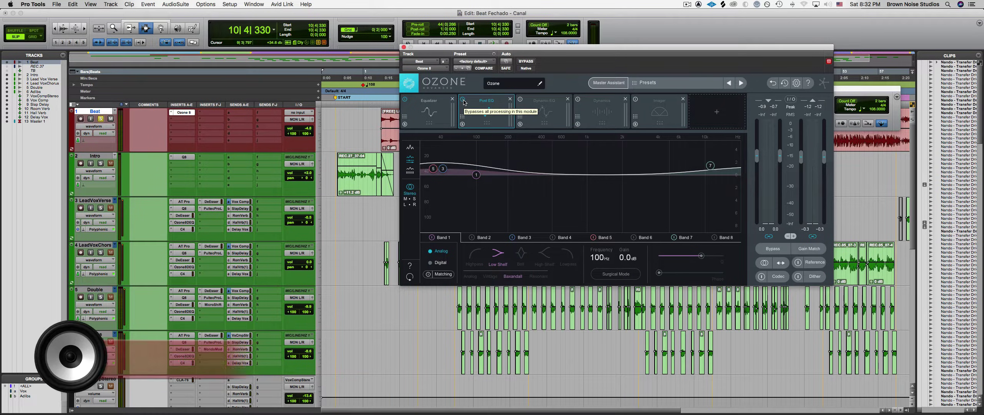
click(463, 102)
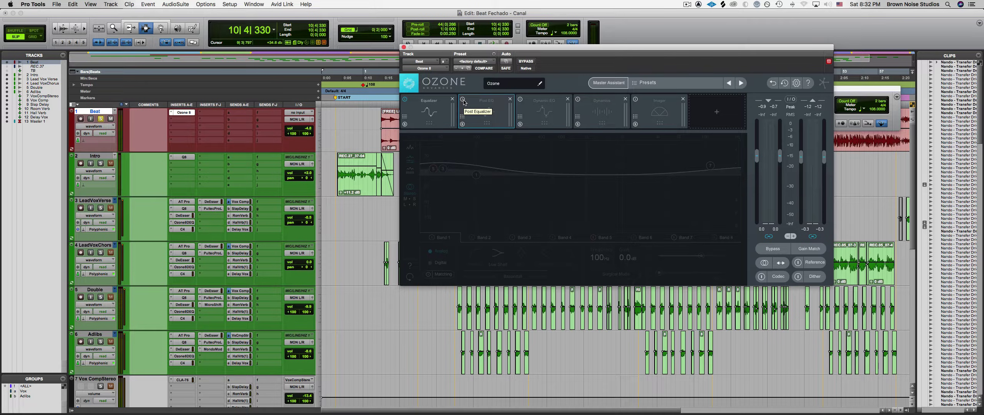
key(space)
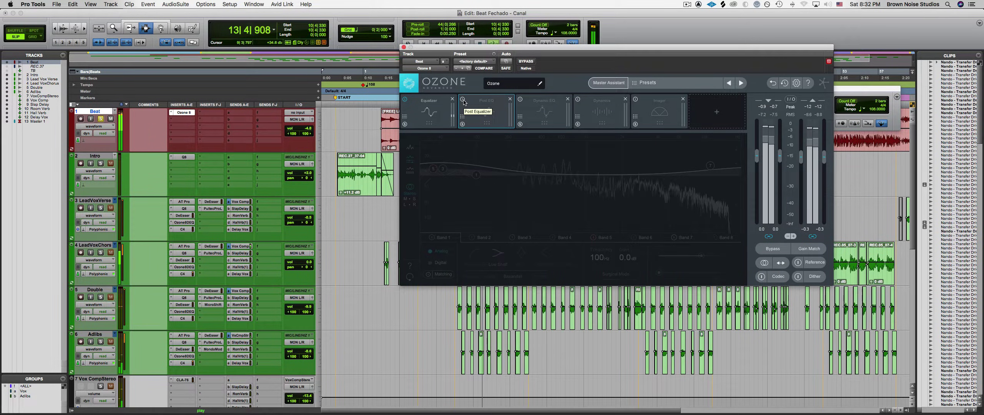
key(space)
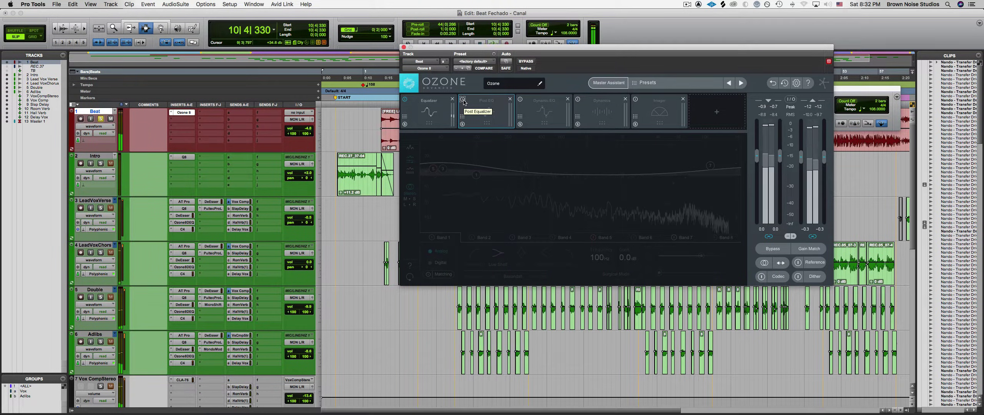
click(463, 100)
key(space)
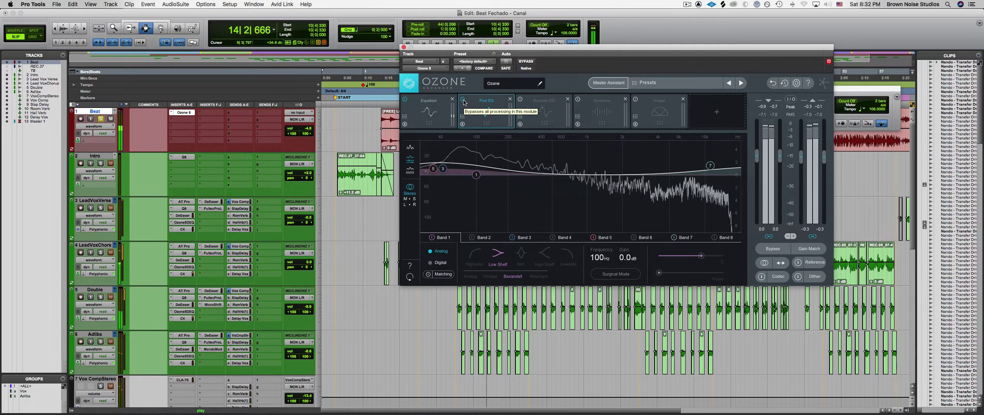
key(space)
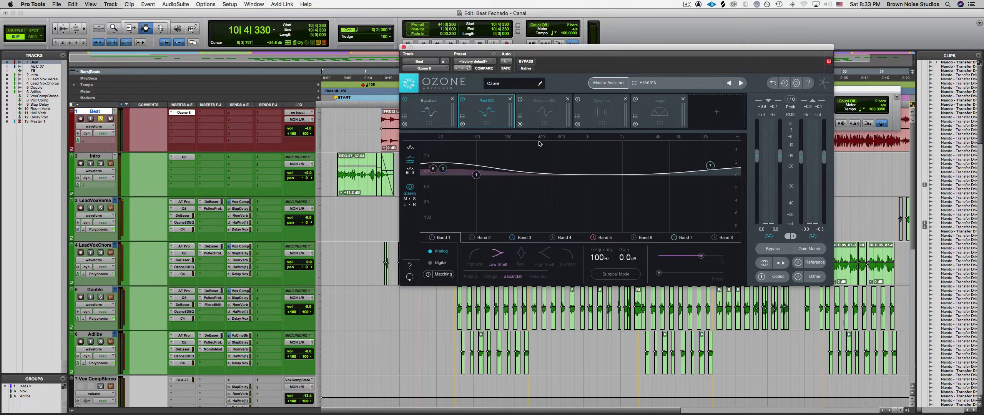
Reactivate the Dynamic EQ module and play the beat's chorus while showing the settings of Band 3.
click(537, 118)
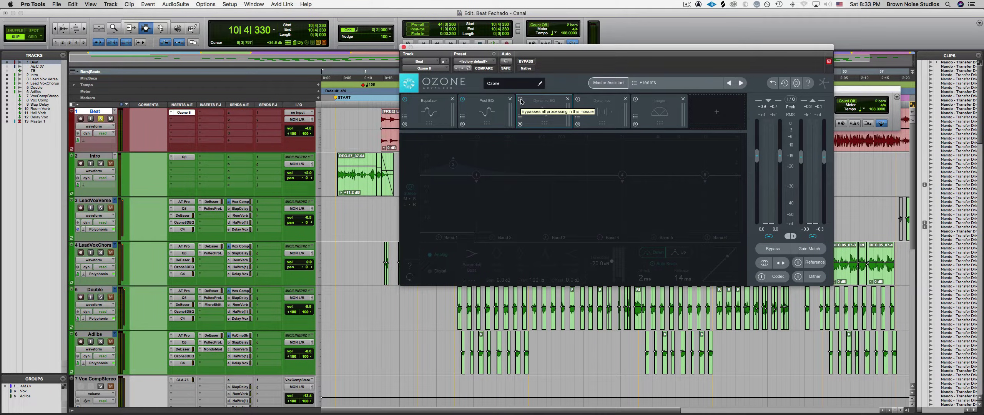
click(521, 101)
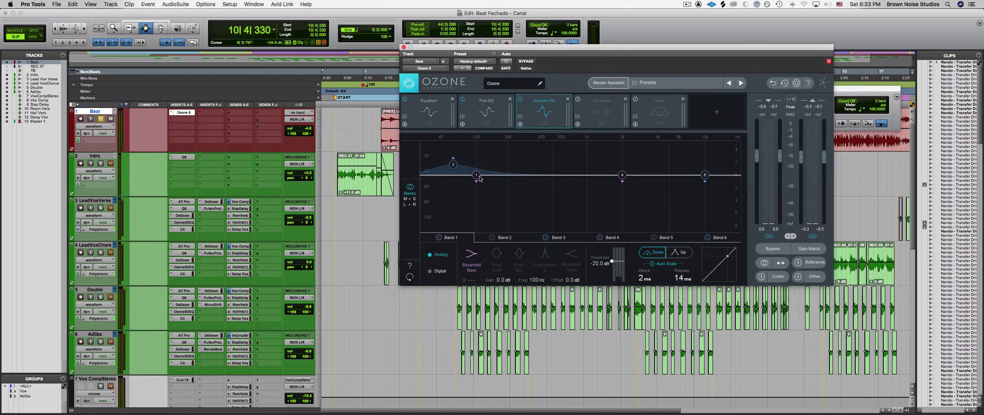
key(space)
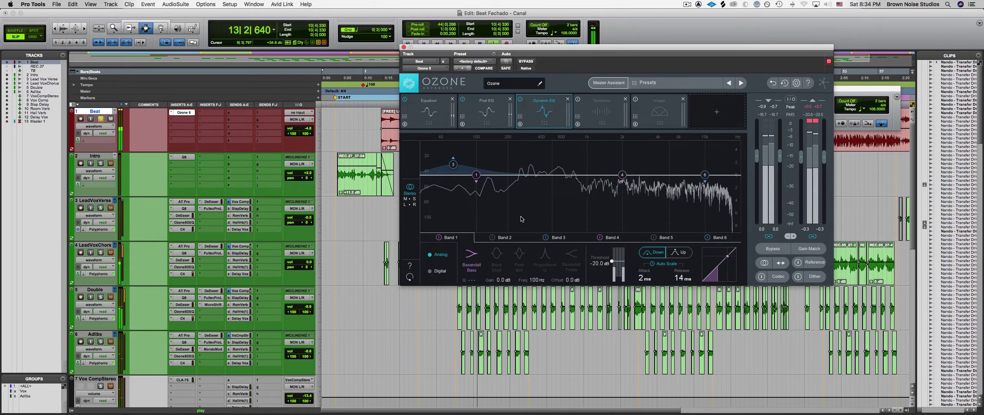
click(558, 238)
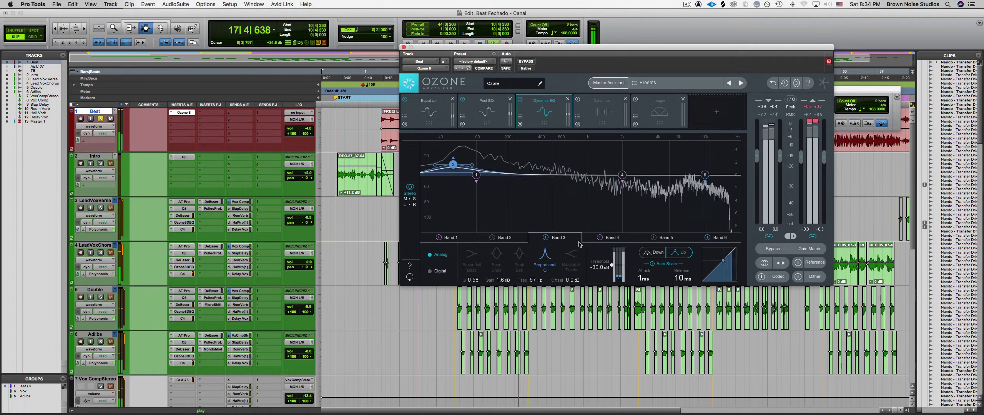
key(space)
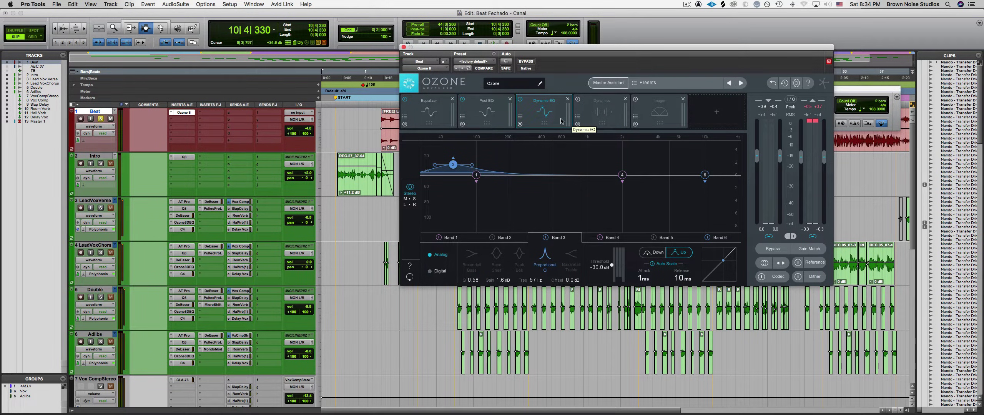
Show the Dynamics module's settings, switch the module back to bypass, and play the beat's chorus without it.
click(607, 111)
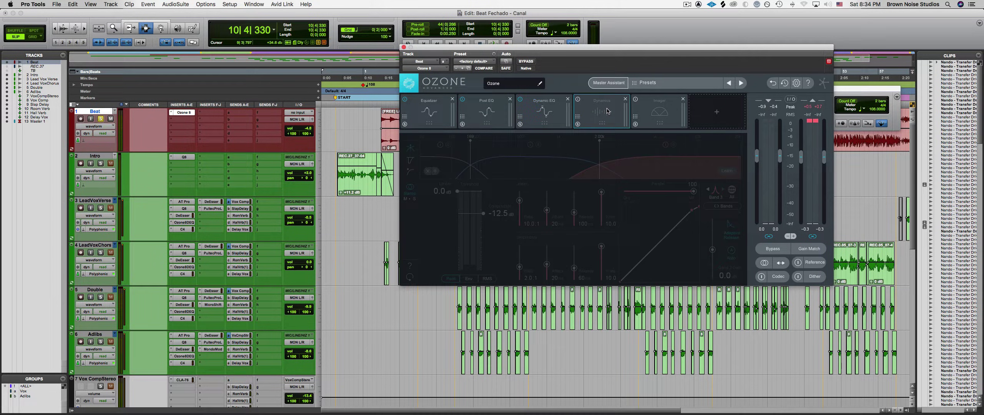
click(579, 101)
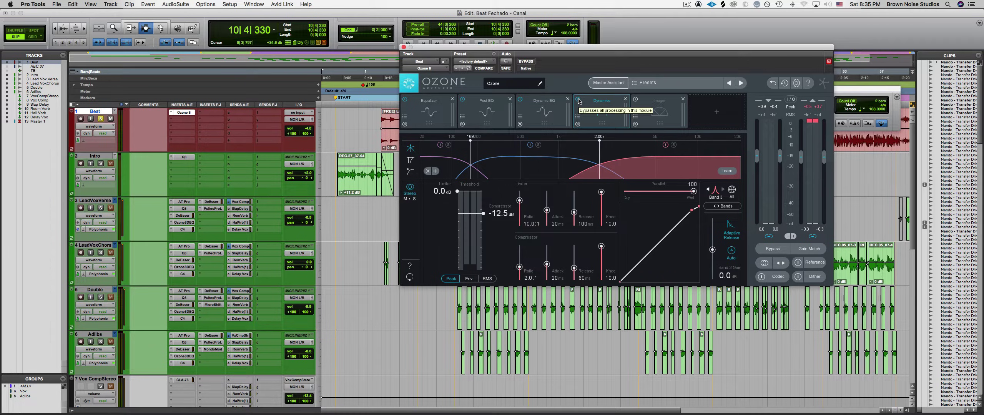
click(579, 101)
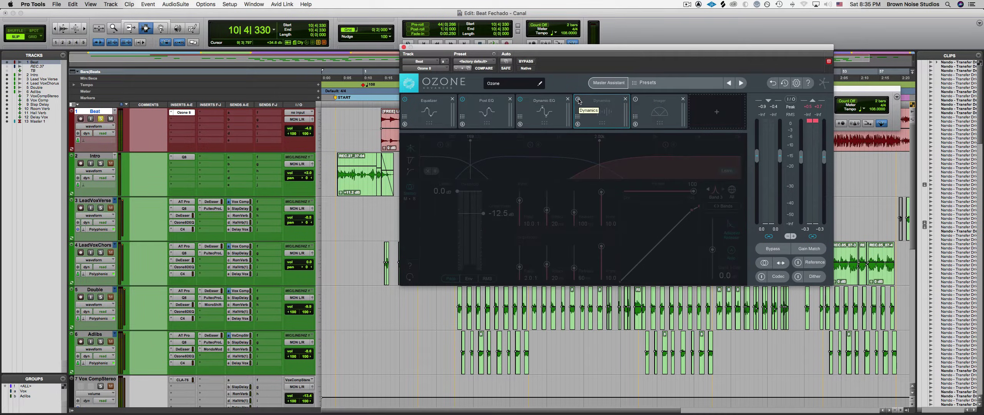
key(space)
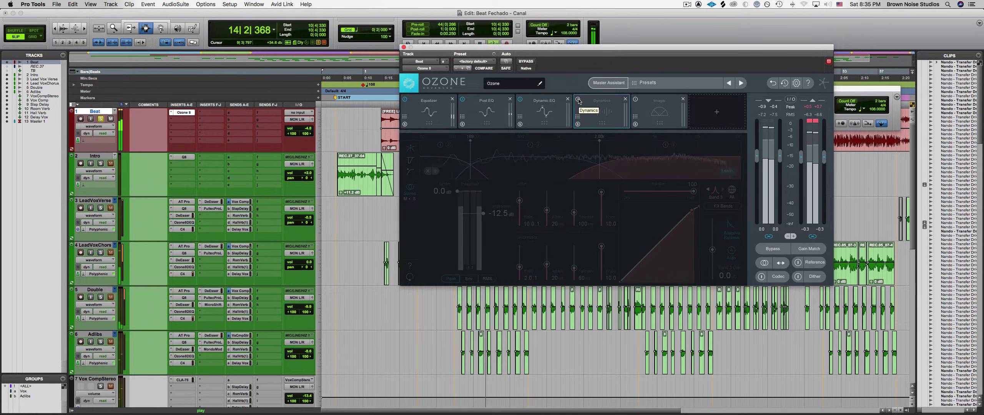
key(space)
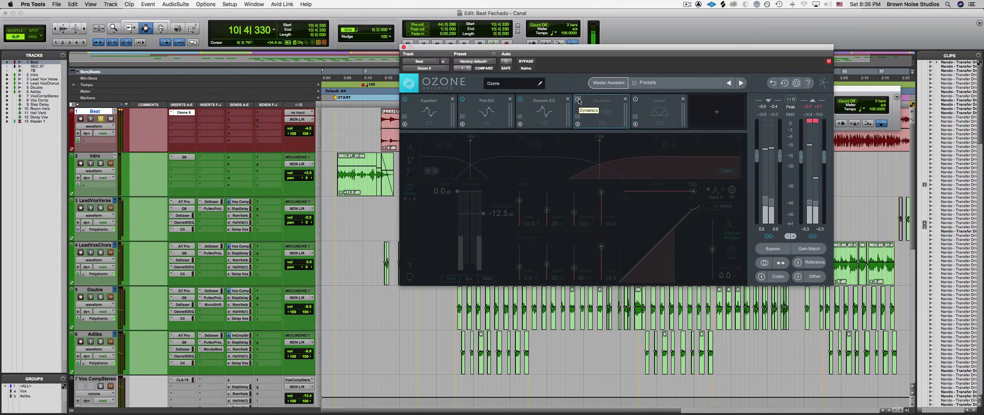
Reactivate the Dynamics module and play the beat's chorus while showing the compressor settings of Bands 1, 2 and 3.
click(579, 100)
key(space)
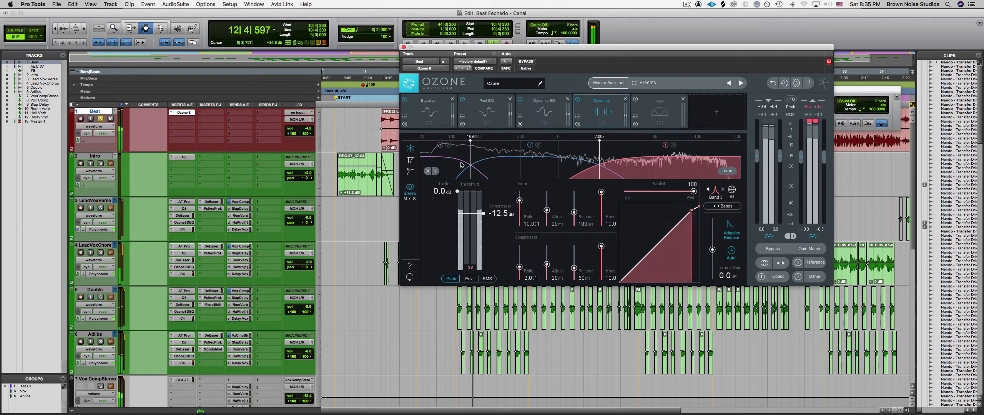
click(442, 175)
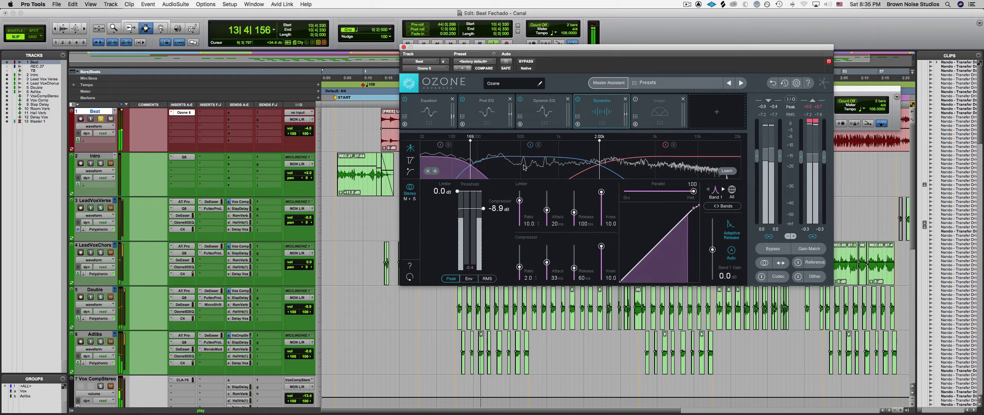
click(519, 166)
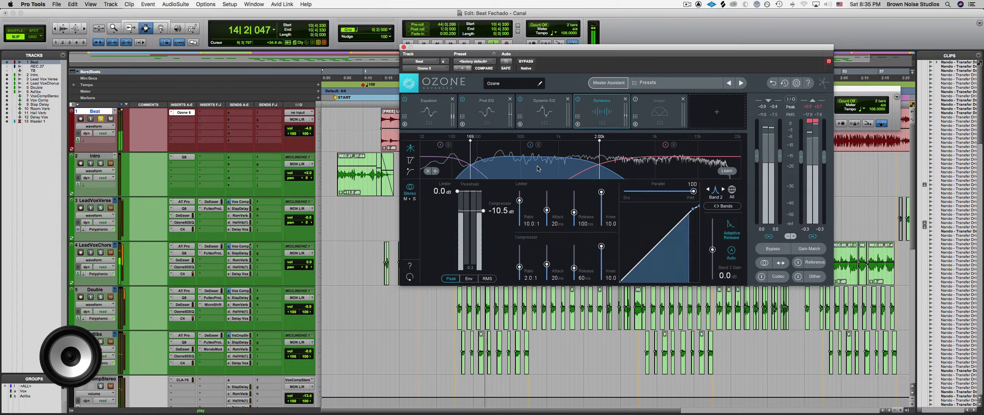
click(648, 169)
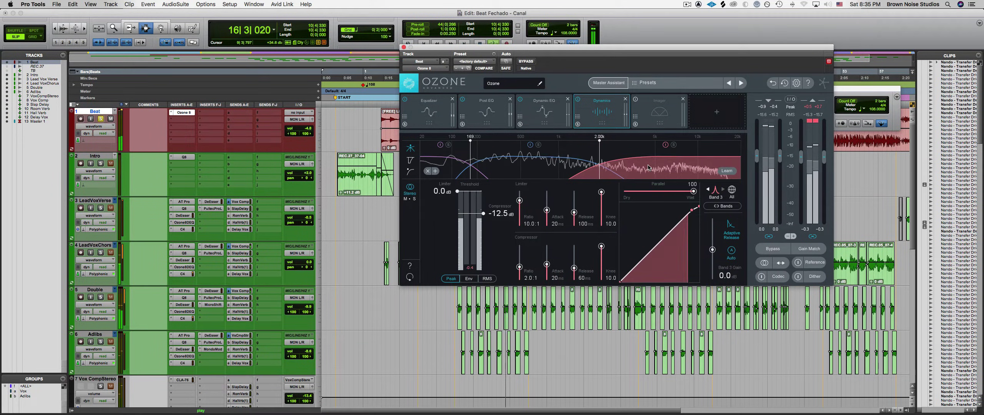
key(space)
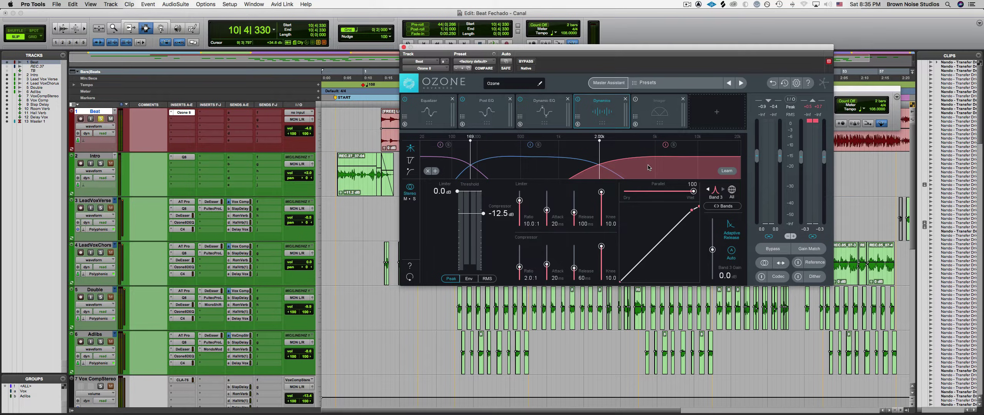
Show the Imager module's stereo width settings, switch the module back to bypass, and play the beat's chorus without it.
click(651, 114)
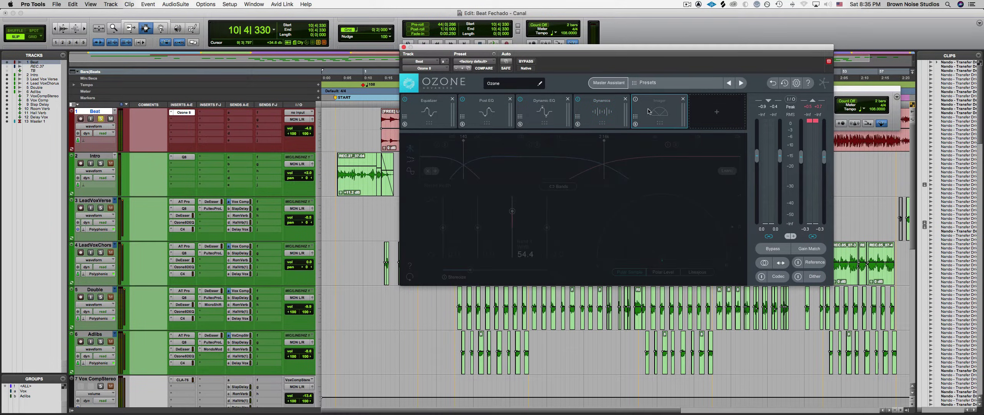
click(636, 100)
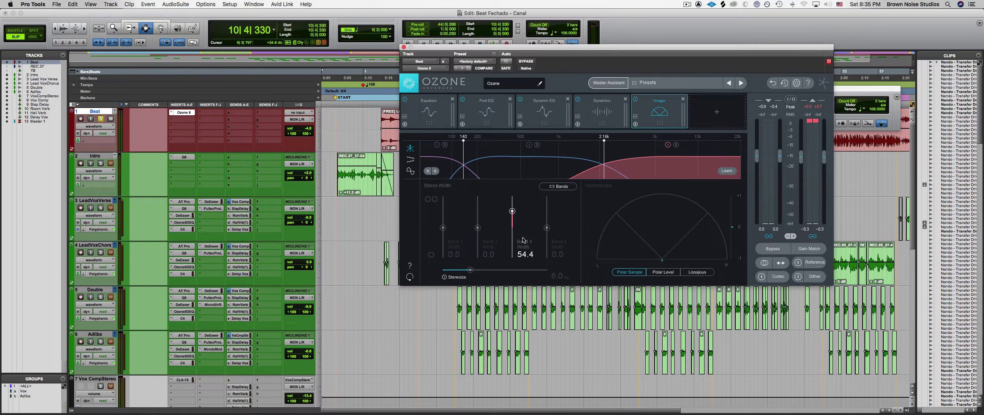
click(636, 100)
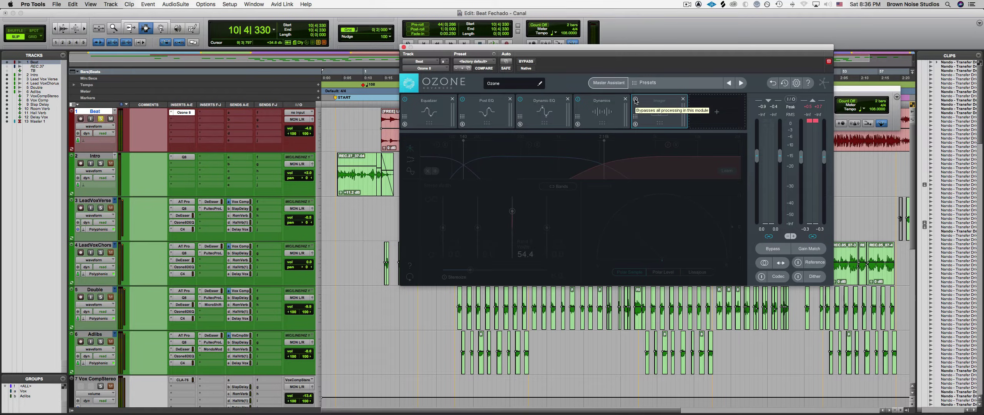
key(space)
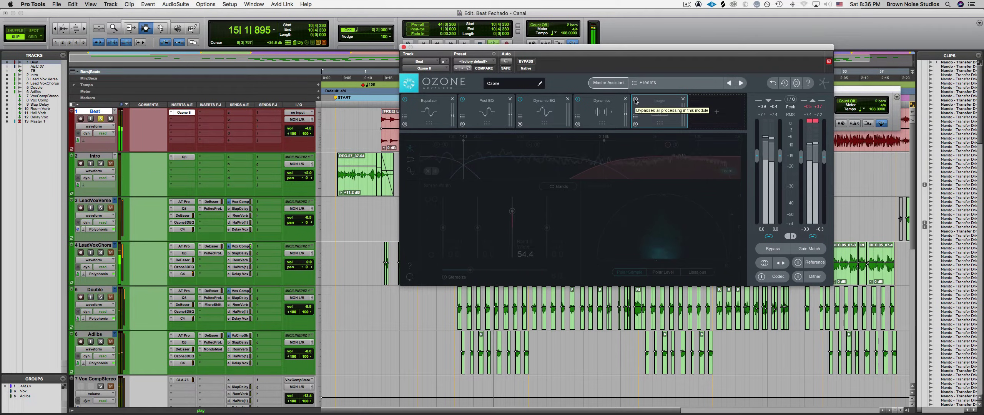
key(space)
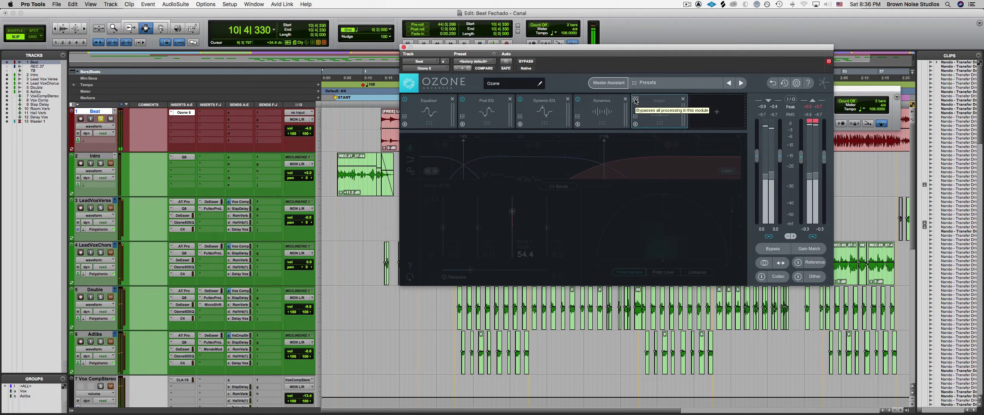
Reactivate the Imager module and play the beat's chorus to hear the stereo widening.
click(636, 100)
key(space)
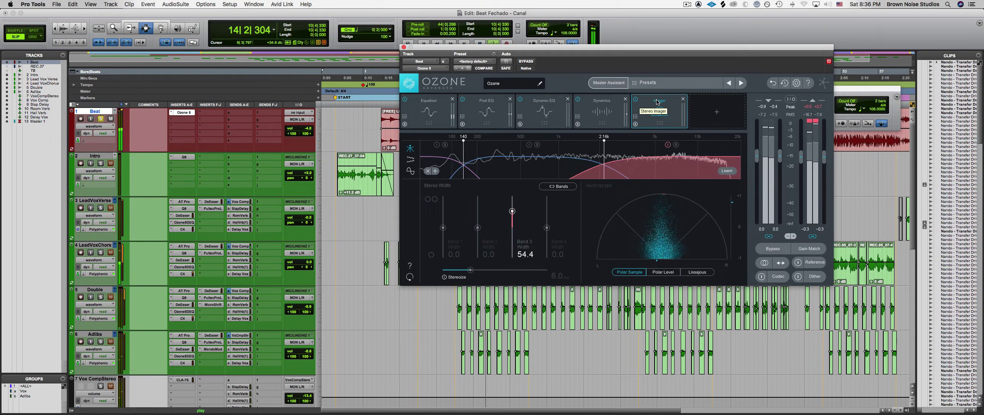
key(space)
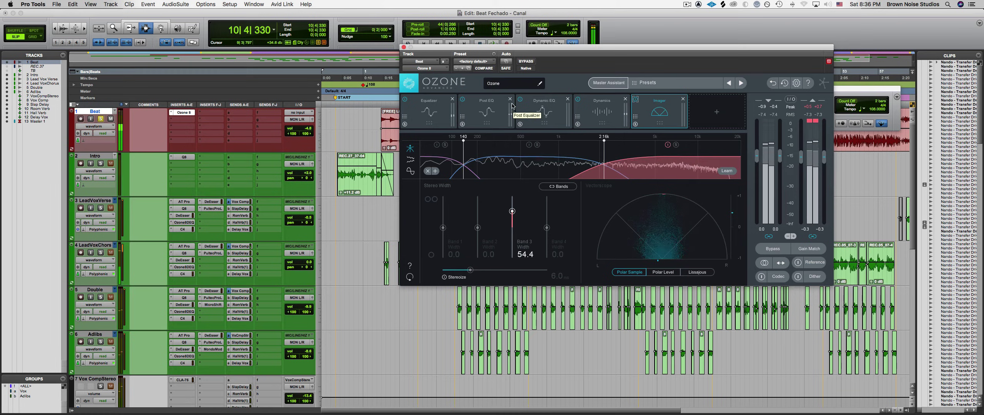
Move the plug-in window to uncover the start of the Beat clip, bypass the whole plug-in, and play the chorus unprocessed.
drag(481, 52, 541, 30)
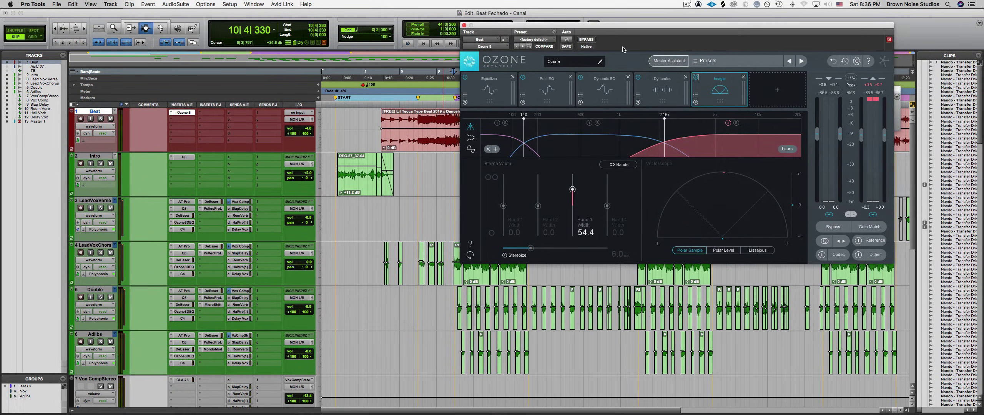
click(586, 40)
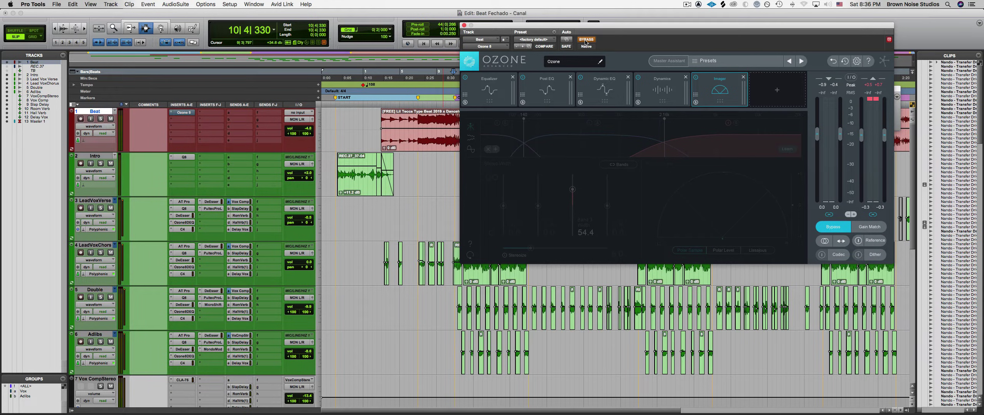
key(space)
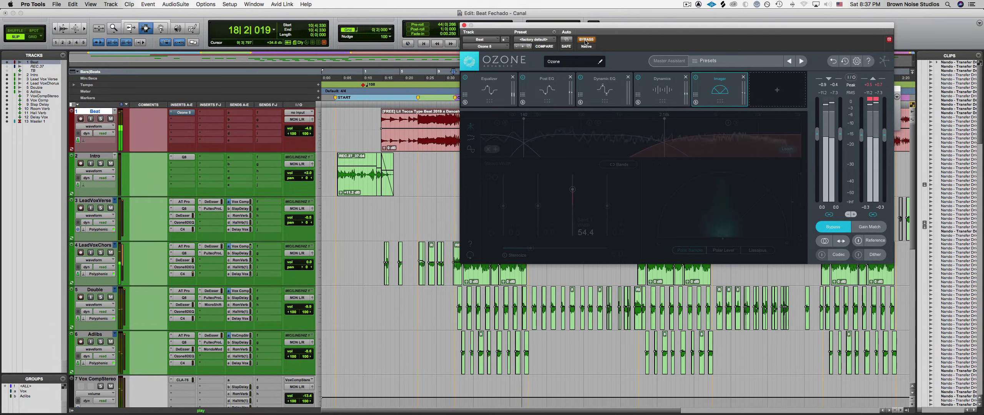
key(space)
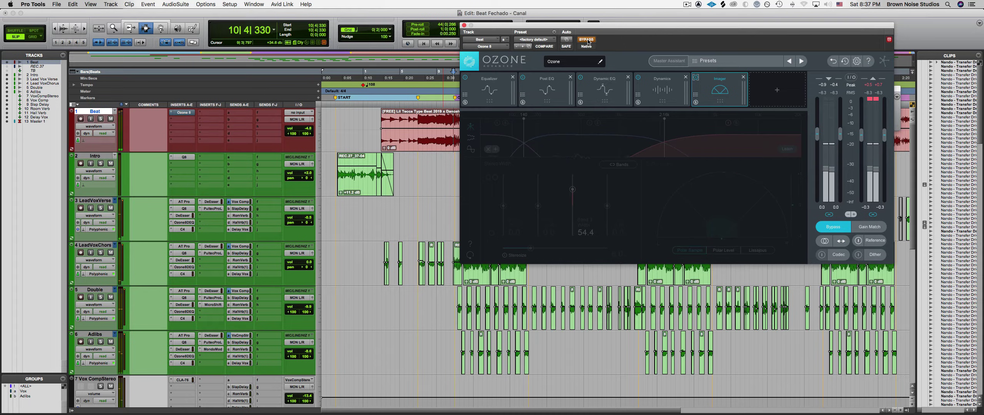
Take the whole plug-in out of bypass and play the beat's chorus with all modules active.
click(587, 39)
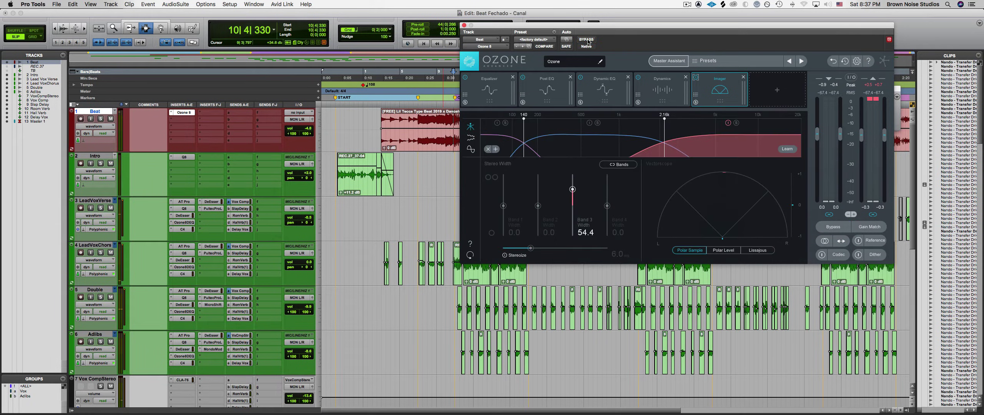
key(space)
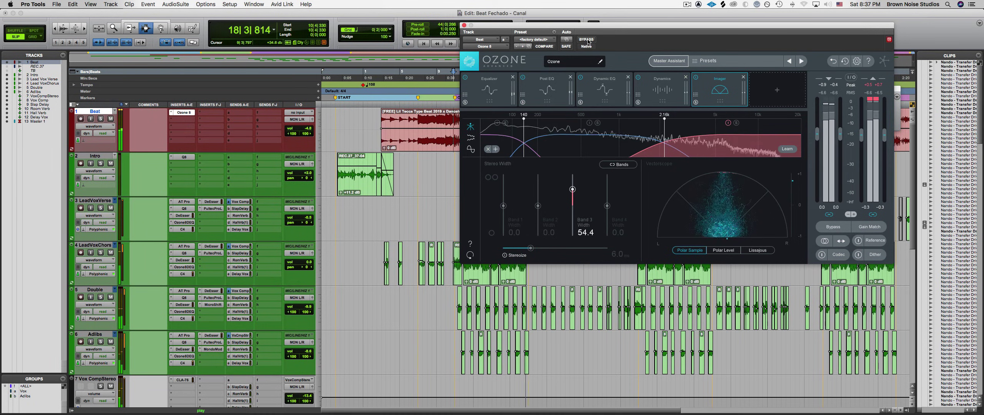
key(space)
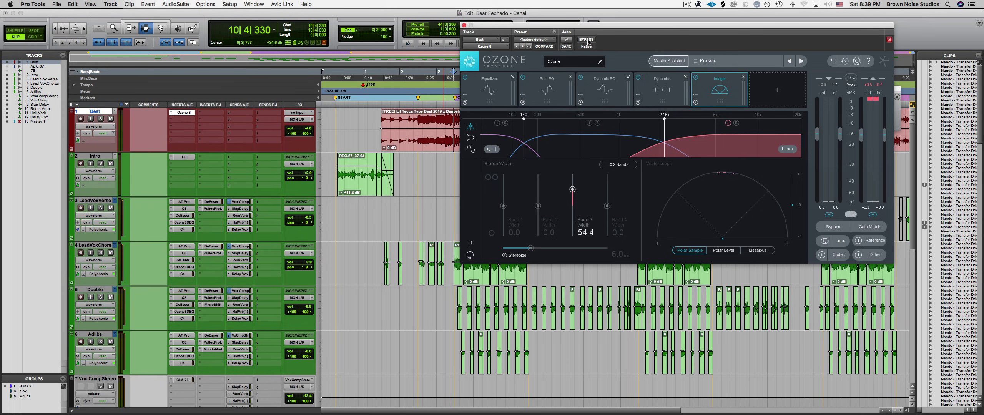
Open the Equalizer module to show its Band 1 settings.
click(497, 86)
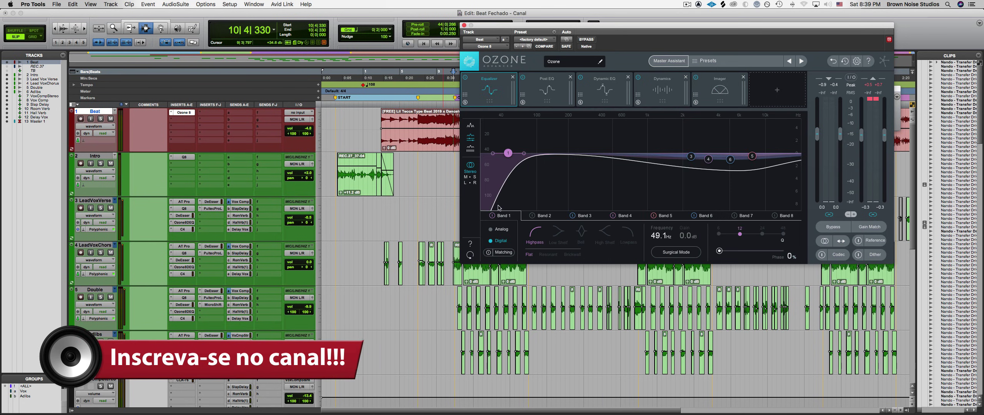